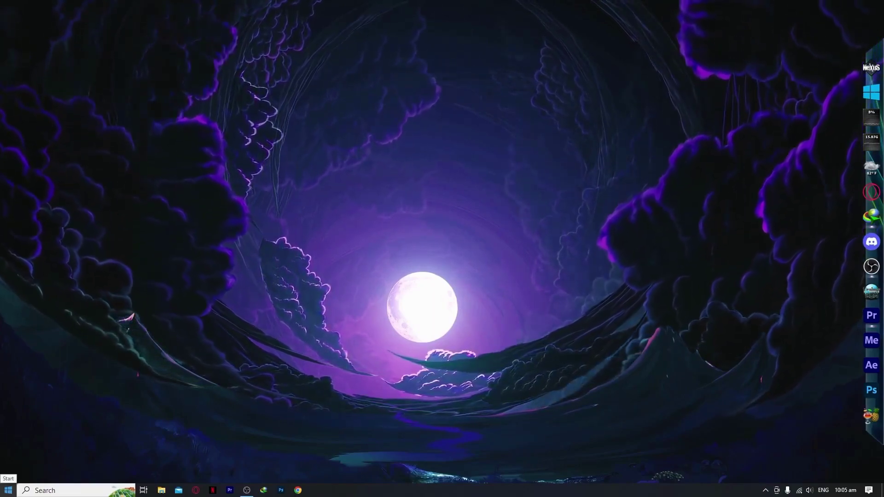
Step: Search the Start menu for 'apps' and open Apps & features
{"action": "left_click", "coordinate": [8, 490]}
{"action": "type", "text": "apps"}
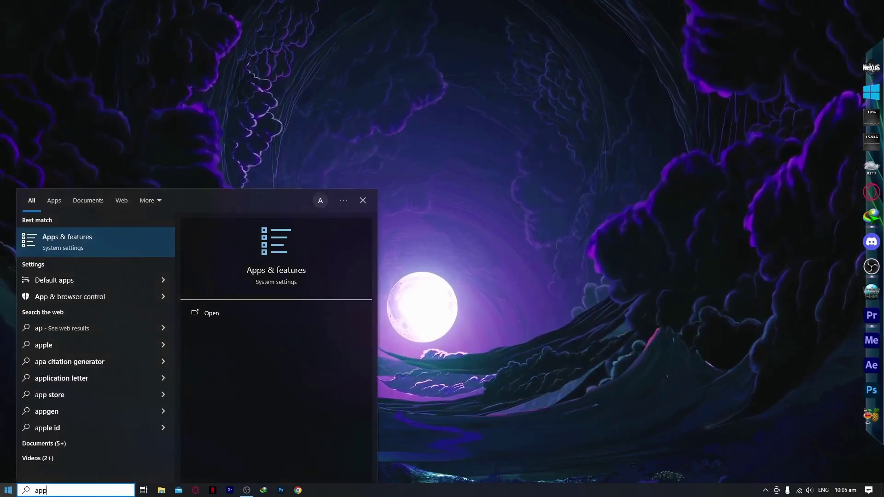
{"action": "key", "text": "Return"}
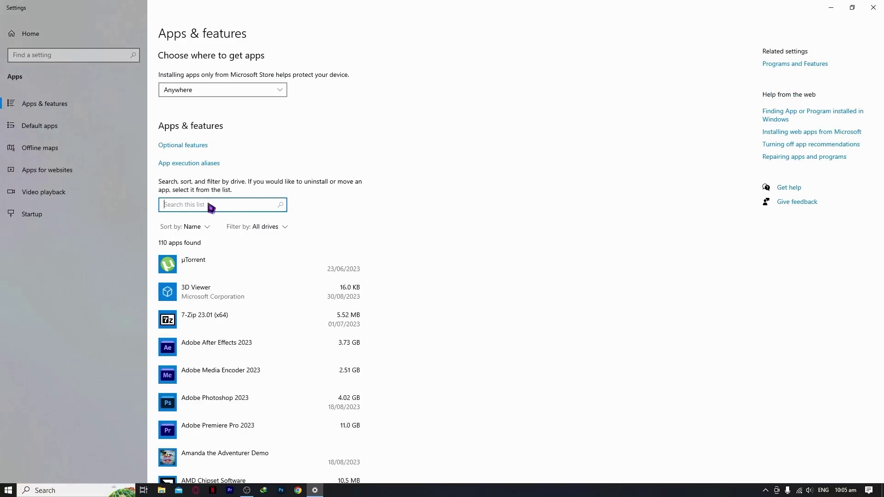
{"action": "type", "text": "blue"}
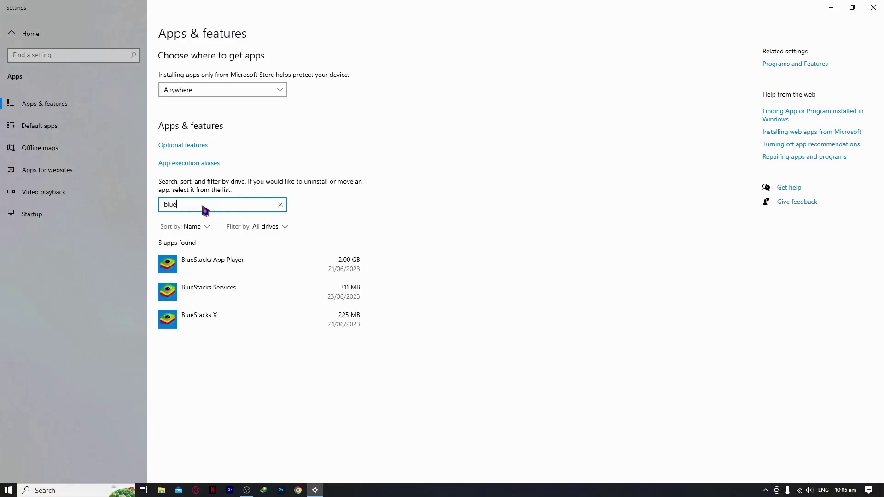
Step: Expand BlueStacks App Player, BlueStacks Services and BlueStacks X entries, then close Settings
{"action": "left_click", "coordinate": [278, 273]}
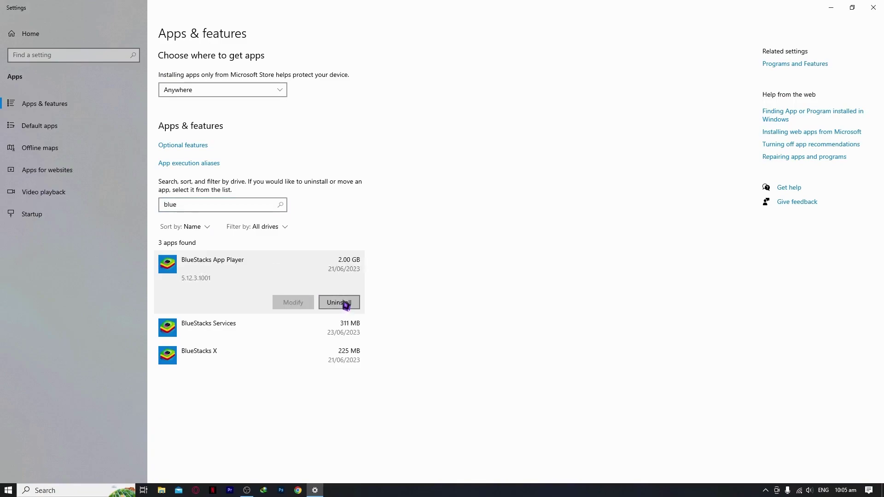
{"action": "left_click", "coordinate": [325, 326]}
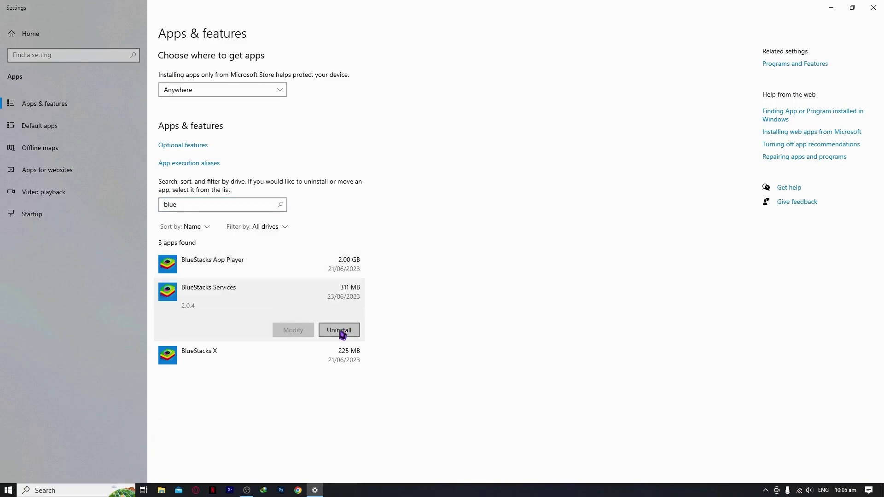
{"action": "left_click", "coordinate": [339, 354]}
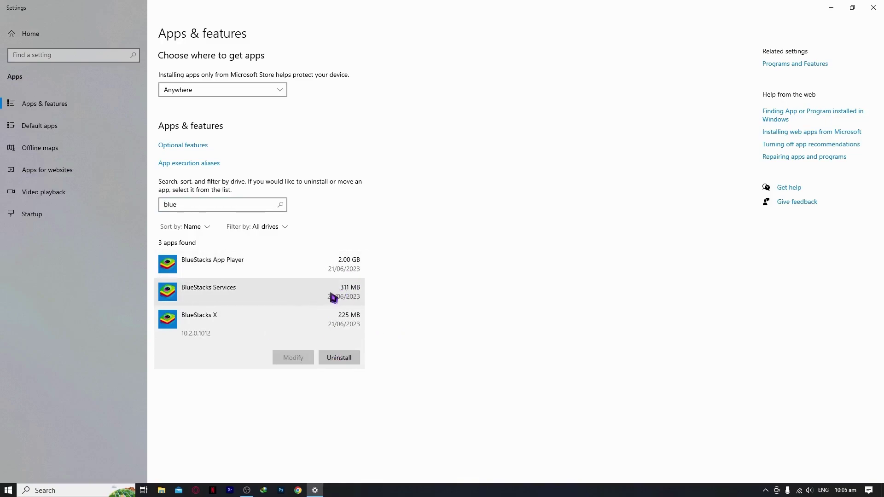
{"action": "left_click", "coordinate": [873, 7]}
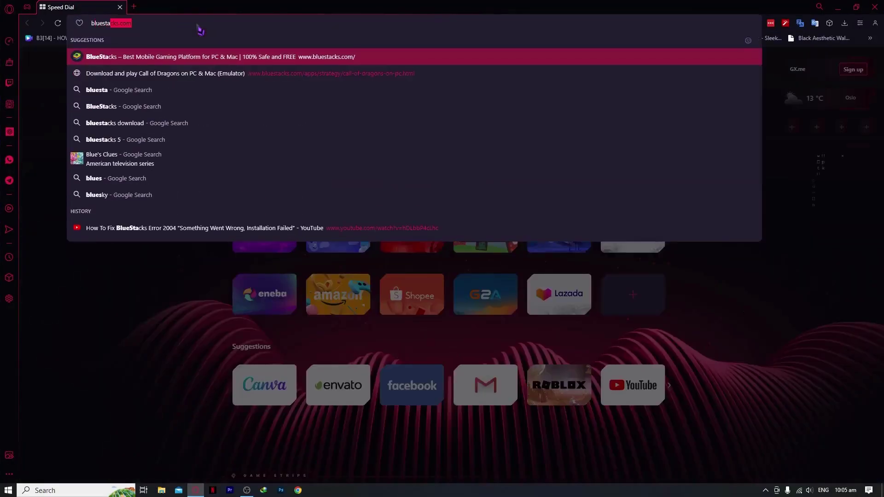
Step: Load bluestacks.com from the Opera GX address bar
{"action": "key", "text": "Return"}
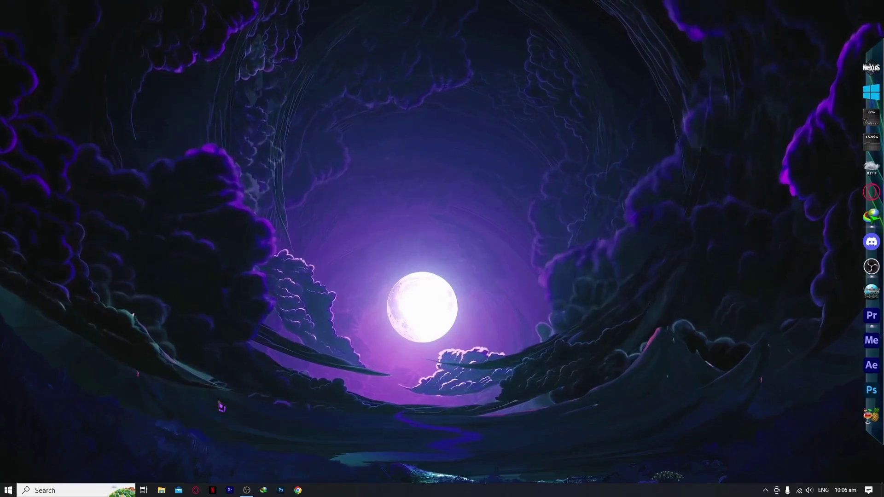
Step: Search the Start menu for 'storage' and open the Storage settings best match
{"action": "left_click", "coordinate": [8, 491]}
{"action": "mouse_move", "coordinate": [12, 450]}
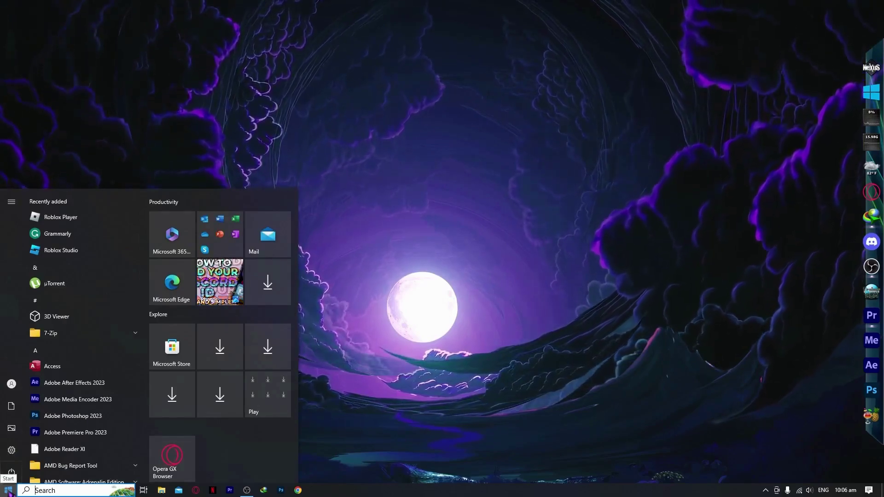
{"action": "type", "text": "st"}
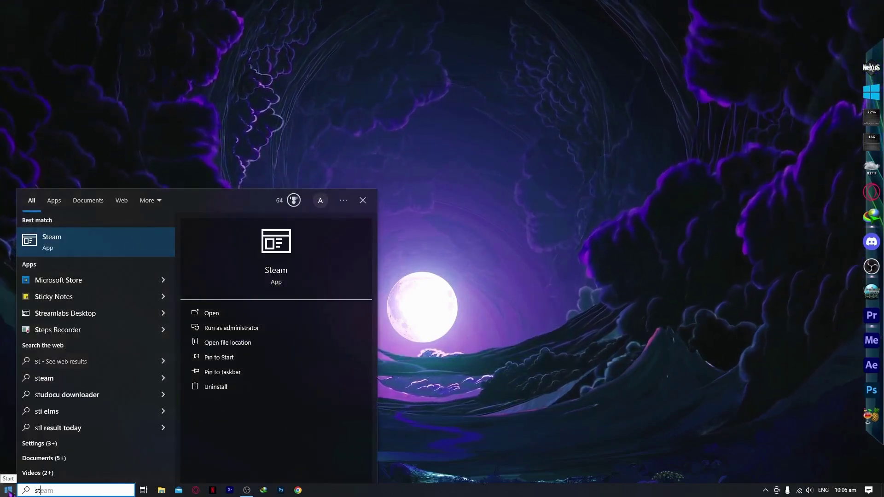
{"action": "type", "text": "orage"}
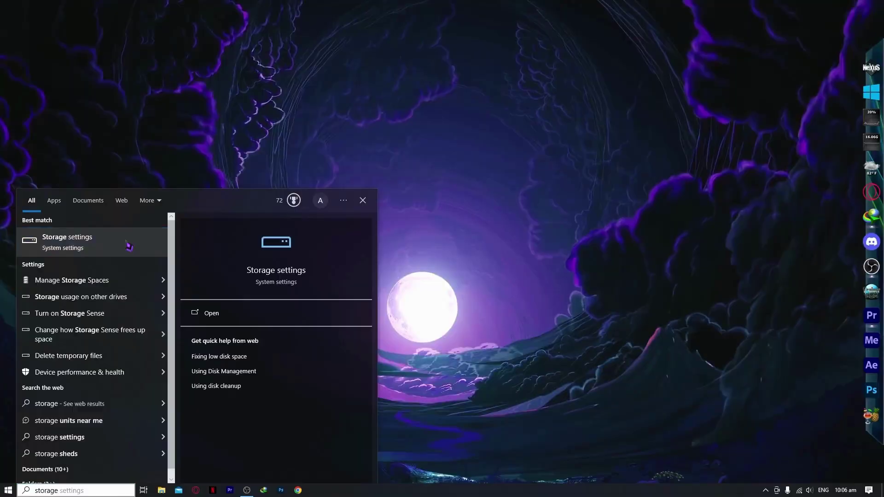
{"action": "left_click", "coordinate": [97, 237]}
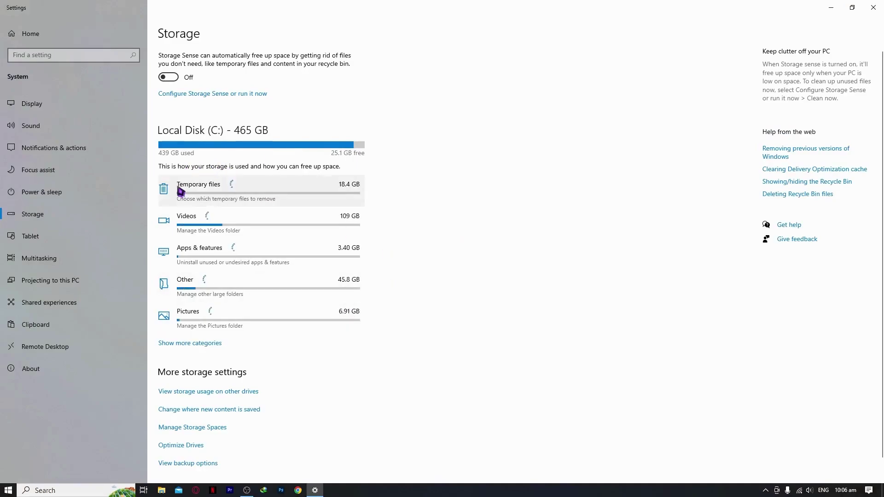
Step: Close Settings after reviewing the Local Disk (C:) usage categories
{"action": "left_click", "coordinate": [872, 8]}
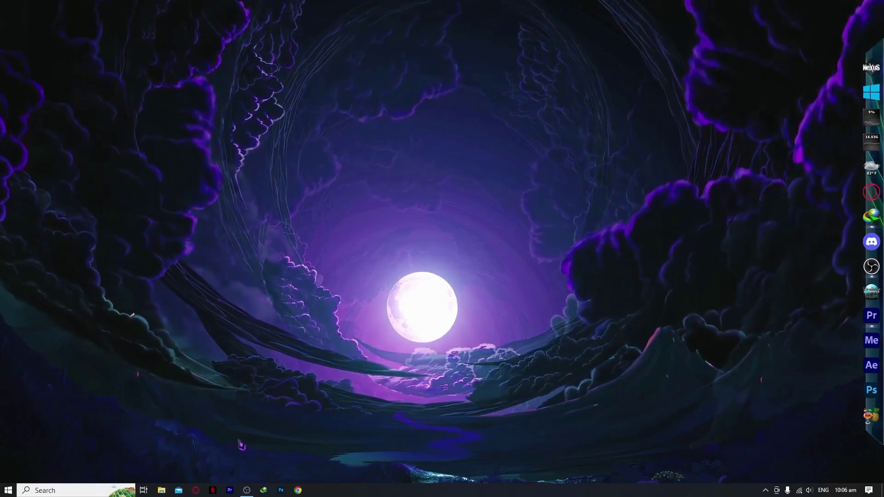
Step: Search the Start menu for 'update' and open the Check for updates result
{"action": "key", "text": "super"}
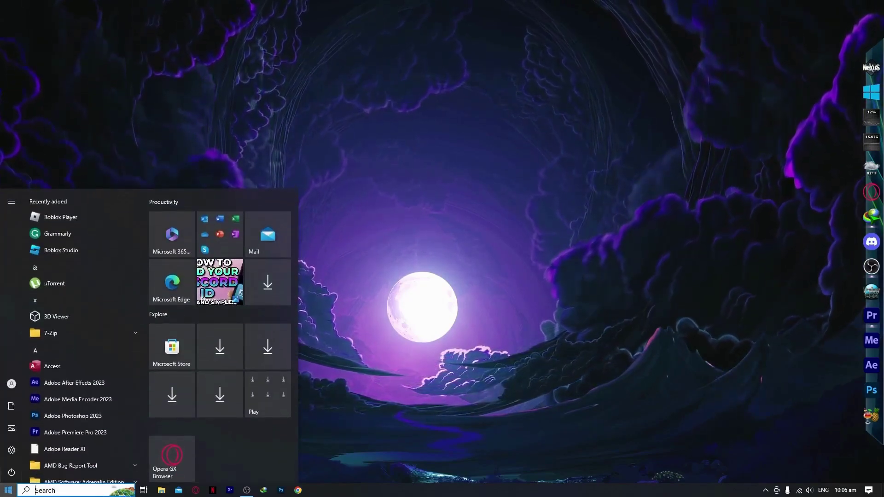
{"action": "key", "text": "super"}
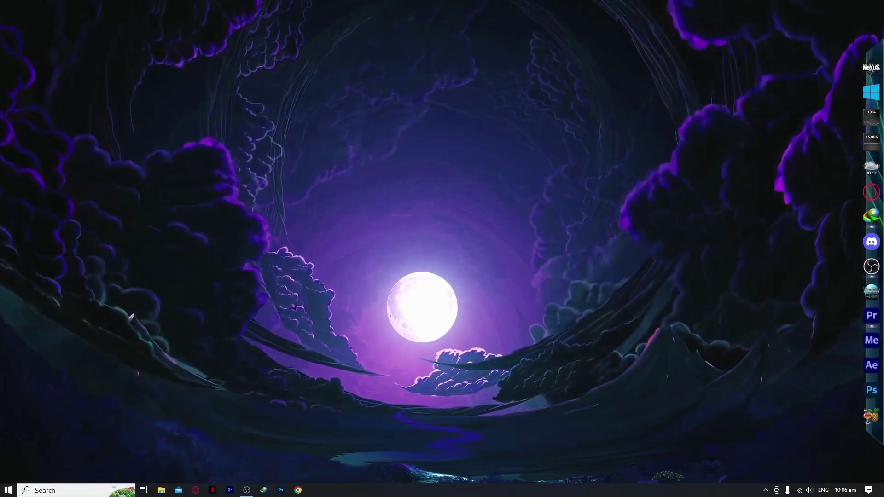
{"action": "left_click", "coordinate": [8, 490]}
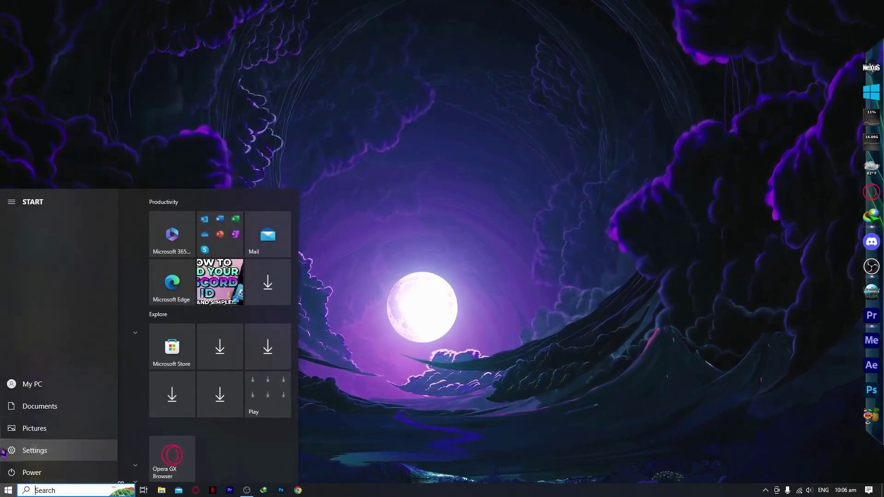
{"action": "type", "text": "update"}
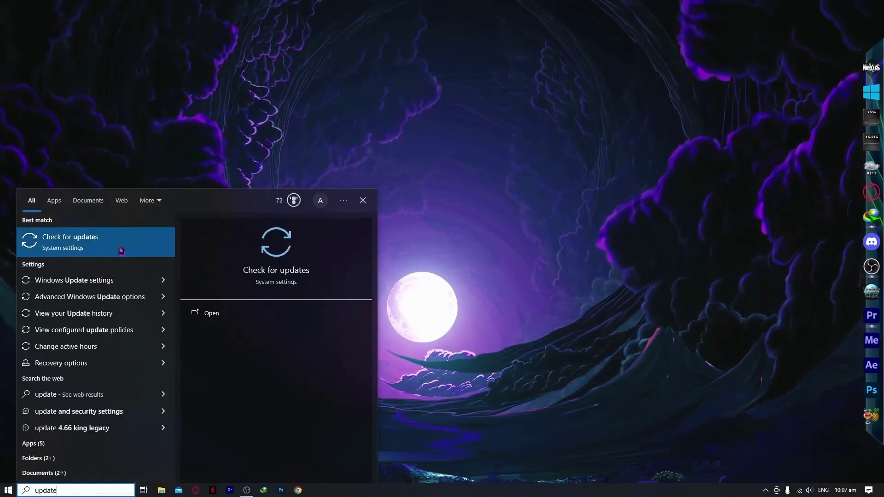
{"action": "left_click", "coordinate": [96, 242]}
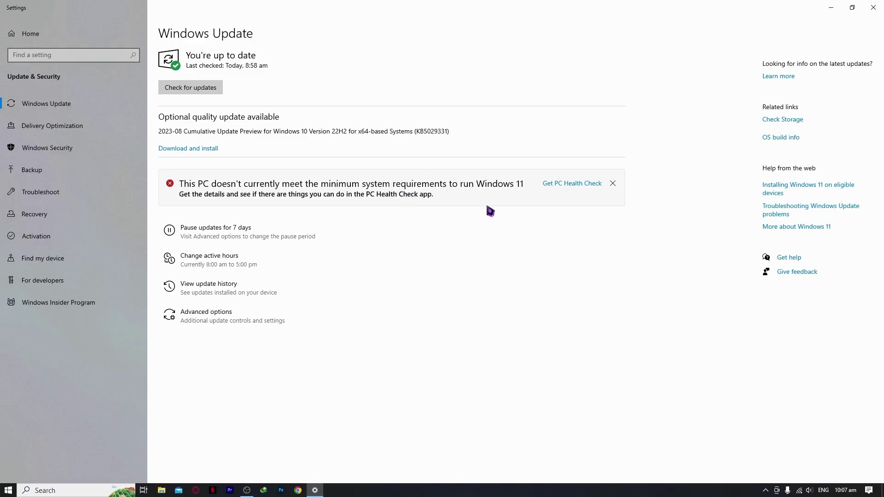
Step: Close Settings with Alt+F4 once Windows Update shows 'You're up to date'
{"action": "key", "text": "alt+F4"}
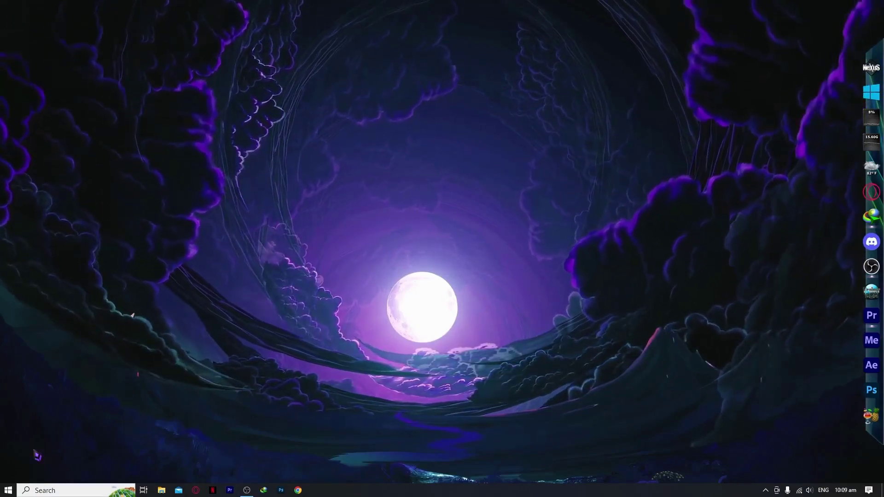
Step: Open the BlueStacks X shortcut's file location and its Properties dialog
{"action": "left_click", "coordinate": [8, 491]}
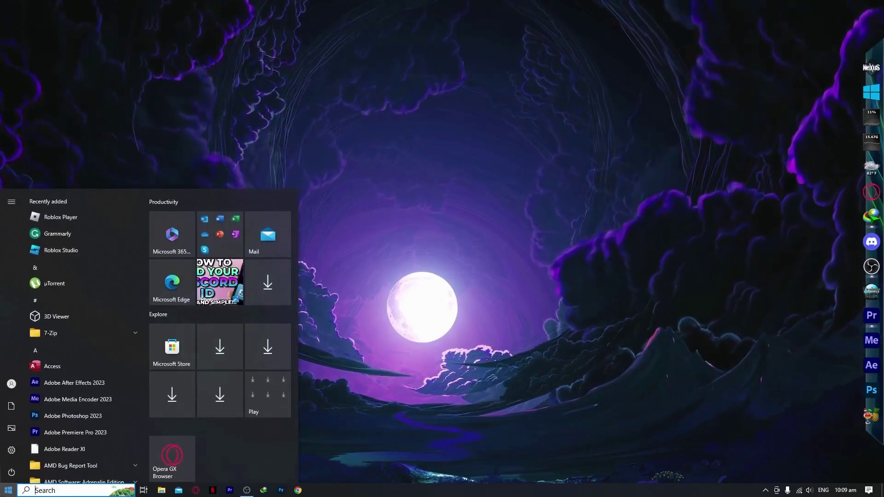
{"action": "type", "text": "bluestac"}
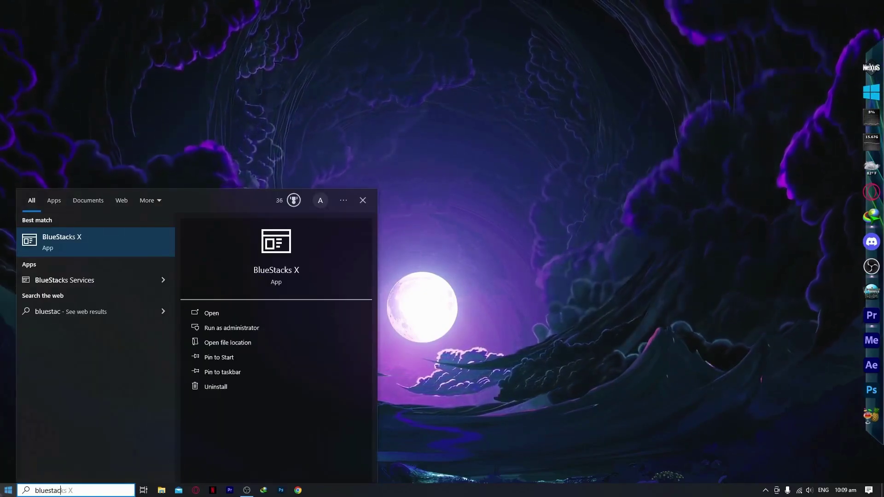
{"action": "type", "text": "ks"}
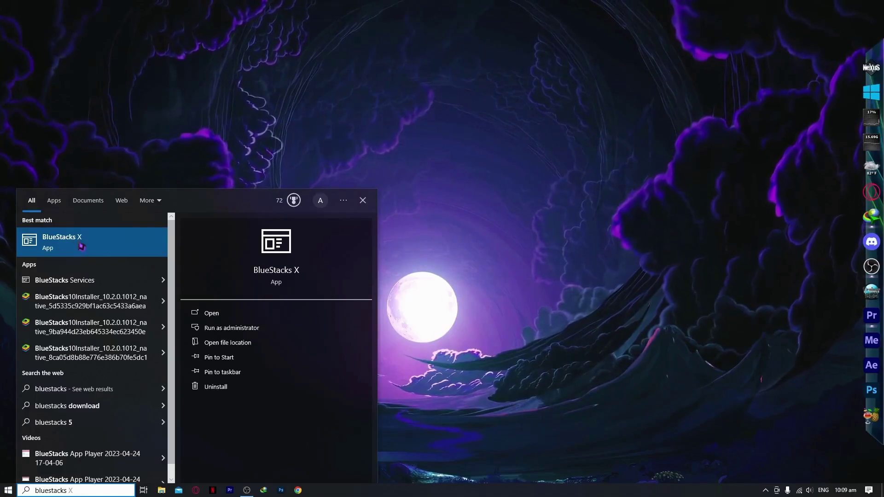
{"action": "left_click", "coordinate": [227, 342]}
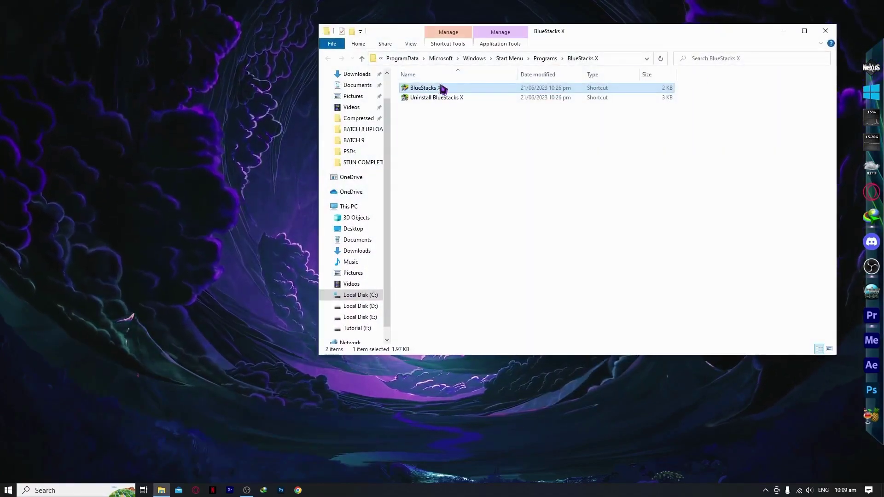
{"action": "right_click", "coordinate": [422, 88]}
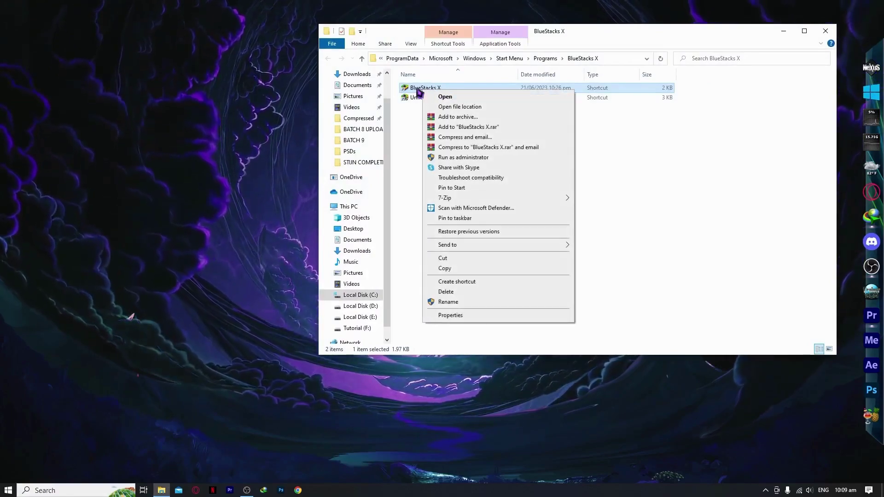
{"action": "left_click", "coordinate": [451, 316]}
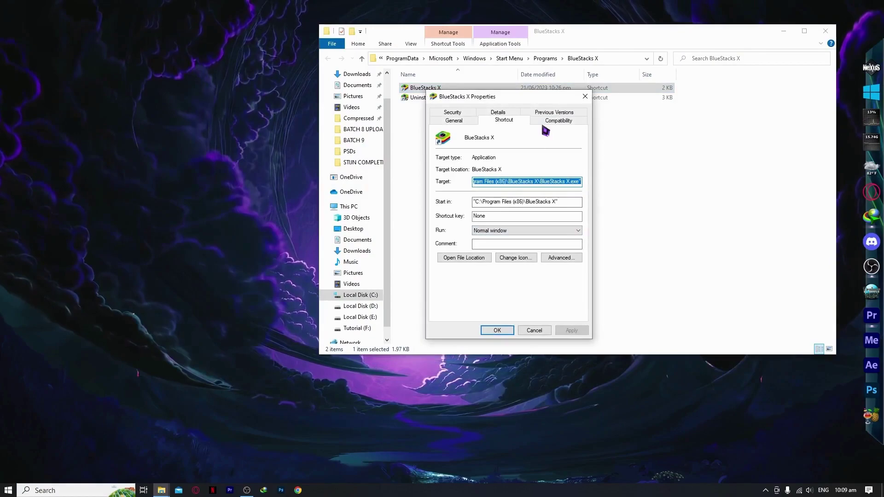
Step: Set BlueStacks X to run as administrator without fullscreen optimizations, then close Explorer
{"action": "left_click", "coordinate": [556, 120]}
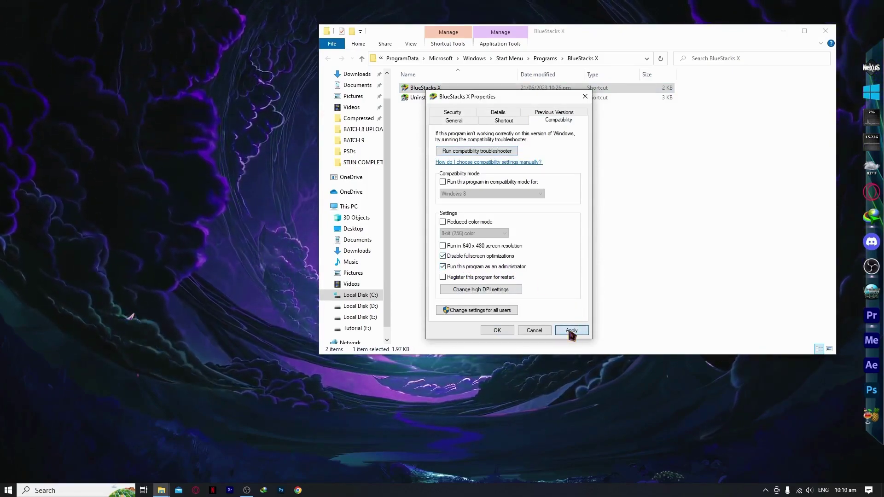
{"action": "left_click", "coordinate": [499, 330]}
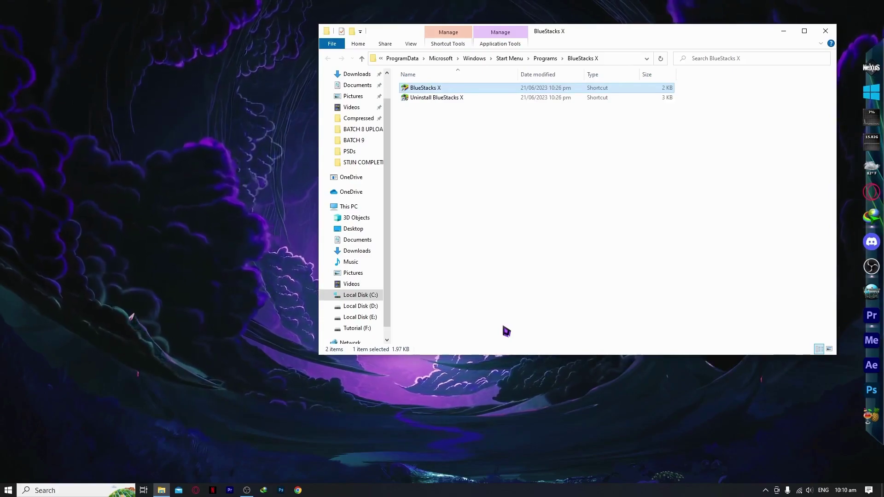
{"action": "left_click", "coordinate": [827, 32]}
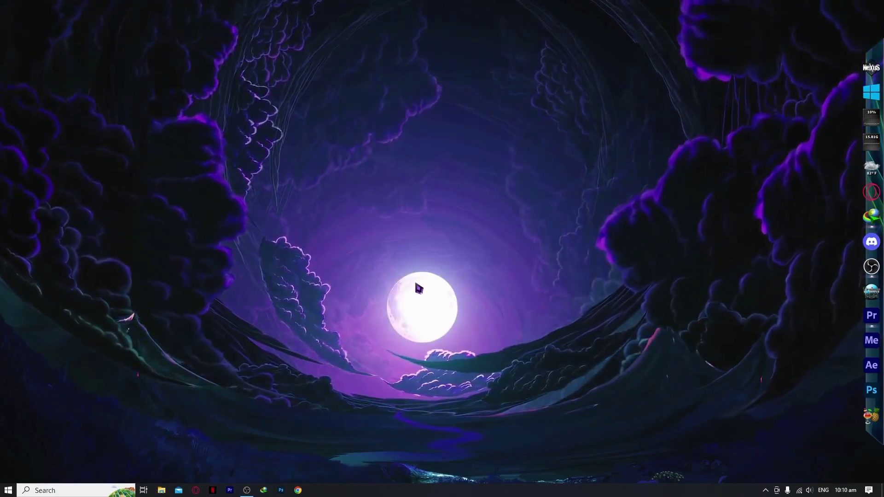
Step: Search the Start menu for 'cmd' and run Command Prompt as administrator
{"action": "key", "text": "super"}
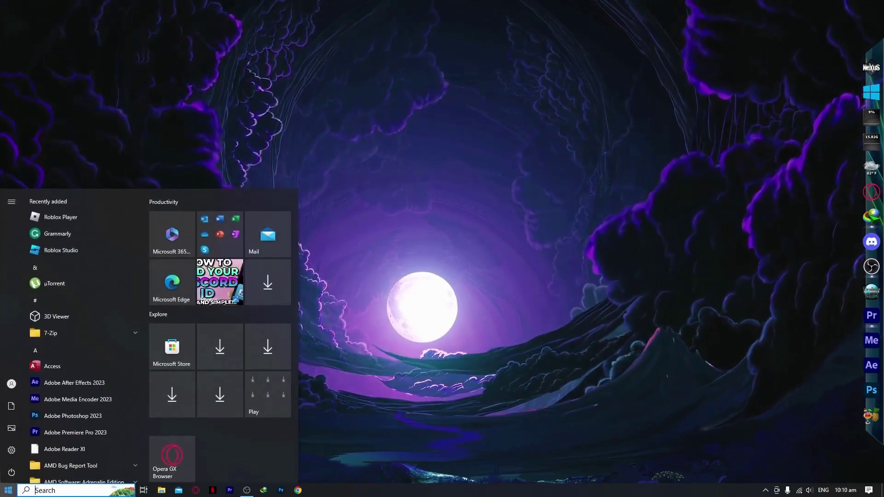
{"action": "type", "text": "cmd"}
{"action": "key", "text": "BackSpace"}
{"action": "key", "text": "BackSpace"}
{"action": "type", "text": "md"}
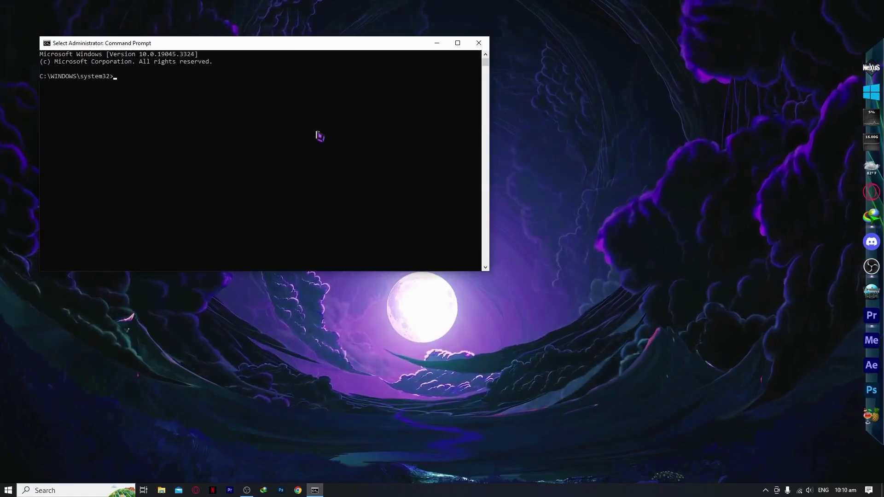
Step: Move the administrator Command Prompt window to the centre of the screen
{"action": "left_click_drag", "start_coordinate": [301, 49], "coordinate": [525, 125]}
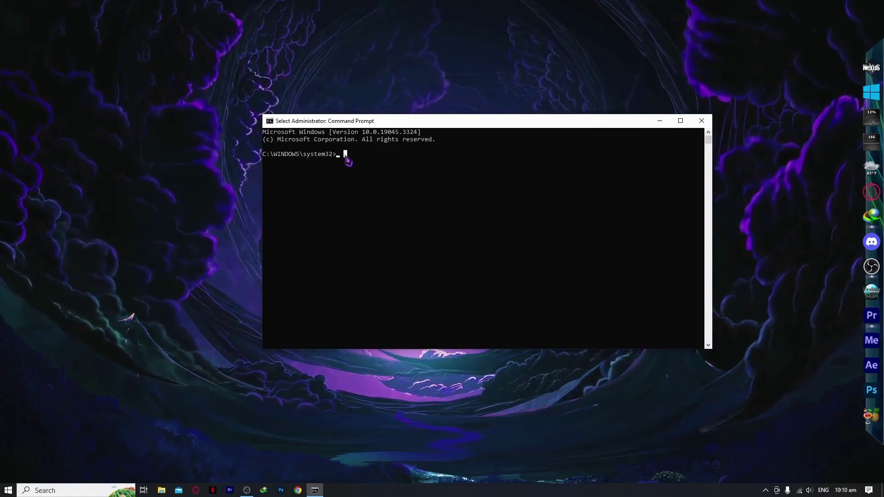
{"action": "type", "text": "sfc"}
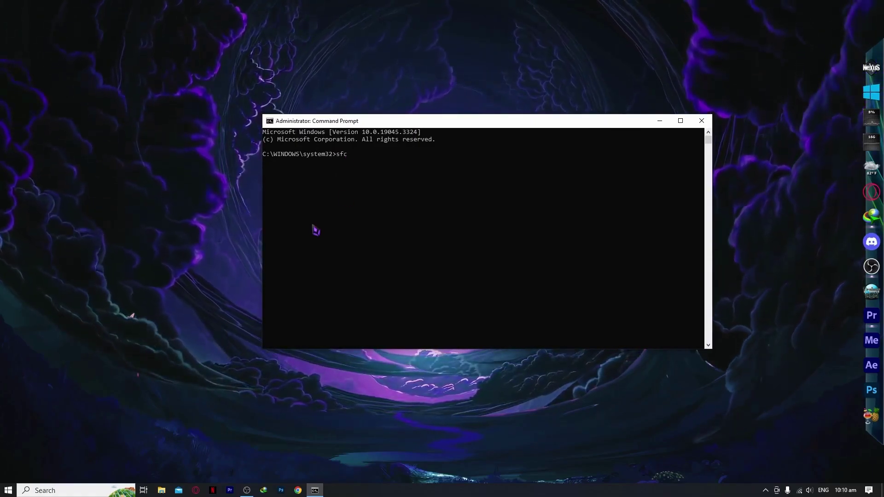